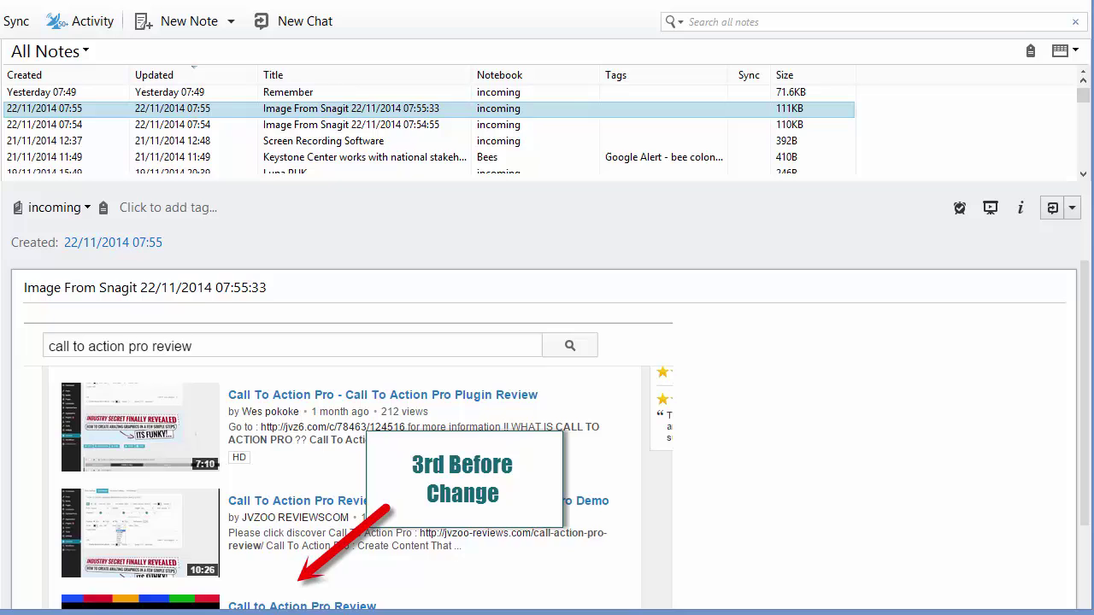
- Search all notes for resource:application/pdf to list notes with PDF attachments
left_click(721, 23)
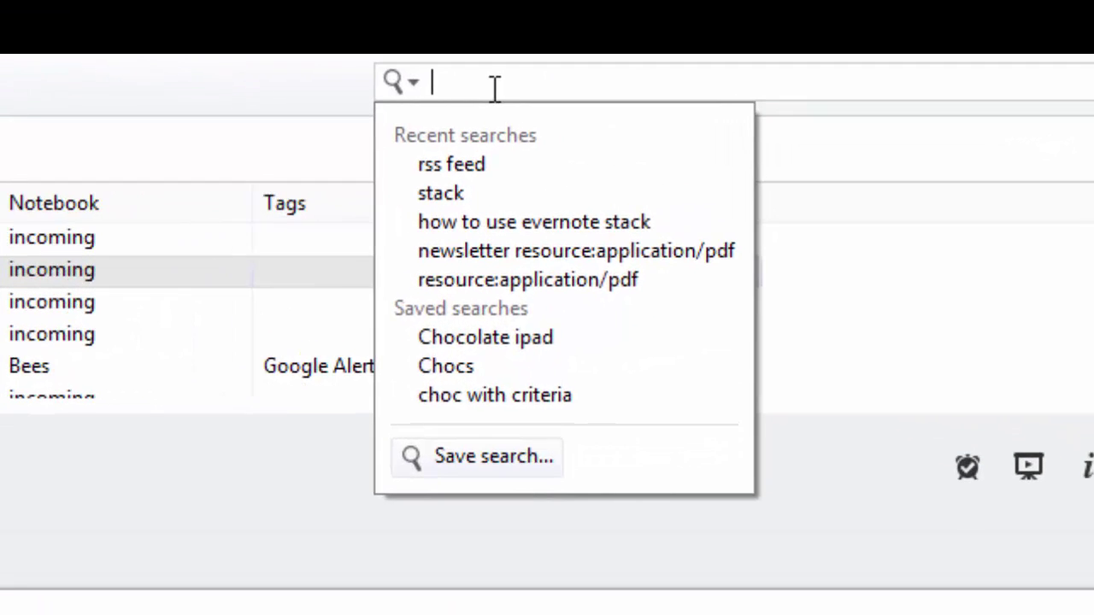
type("resouce")
key("BackSpace")
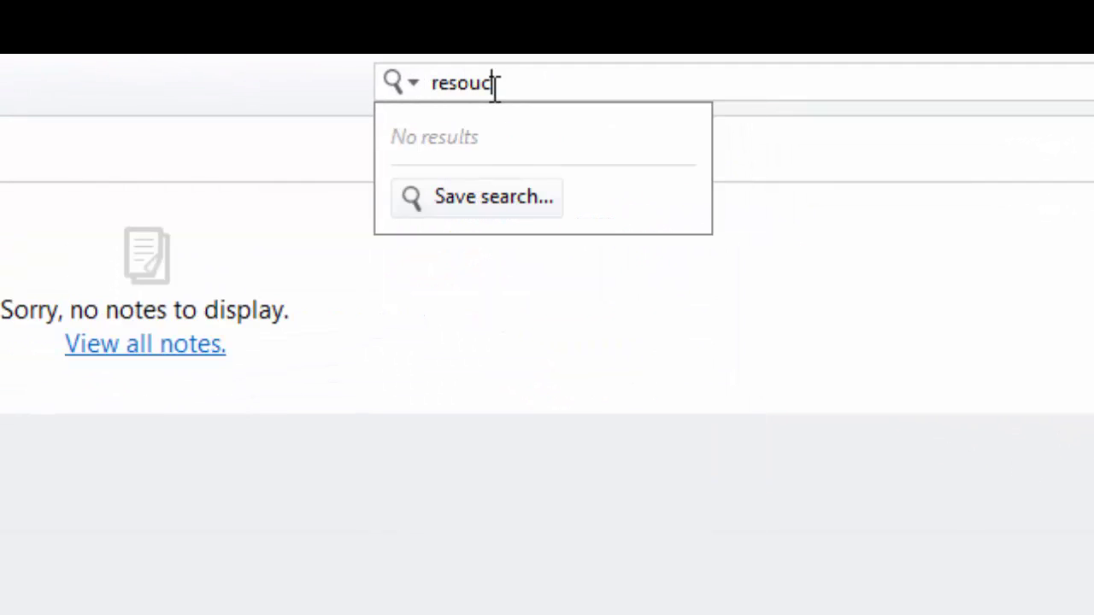
type("resource")
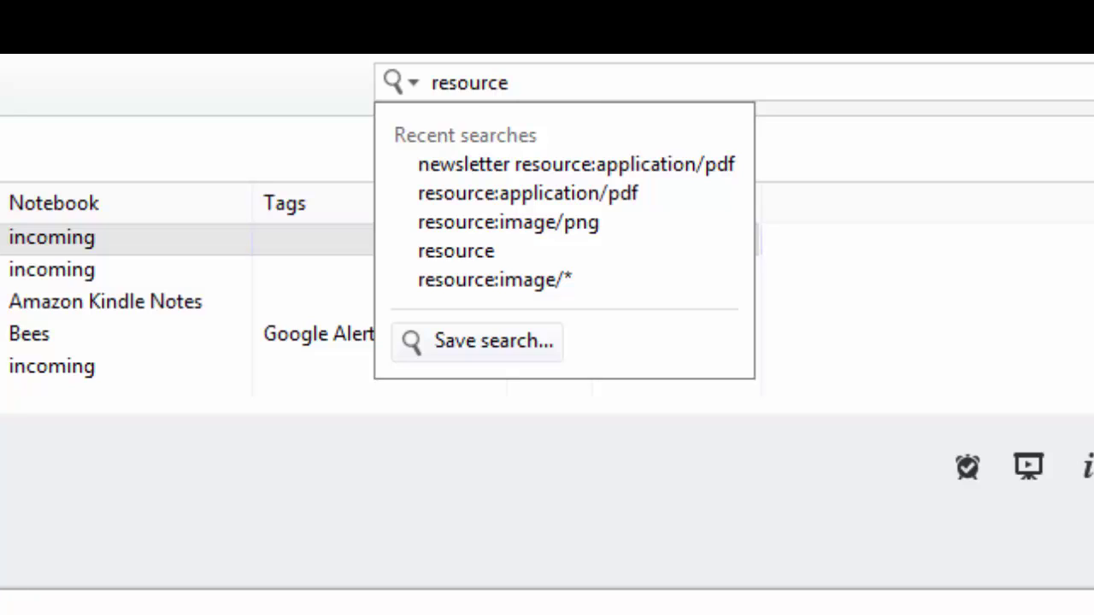
type(":appli")
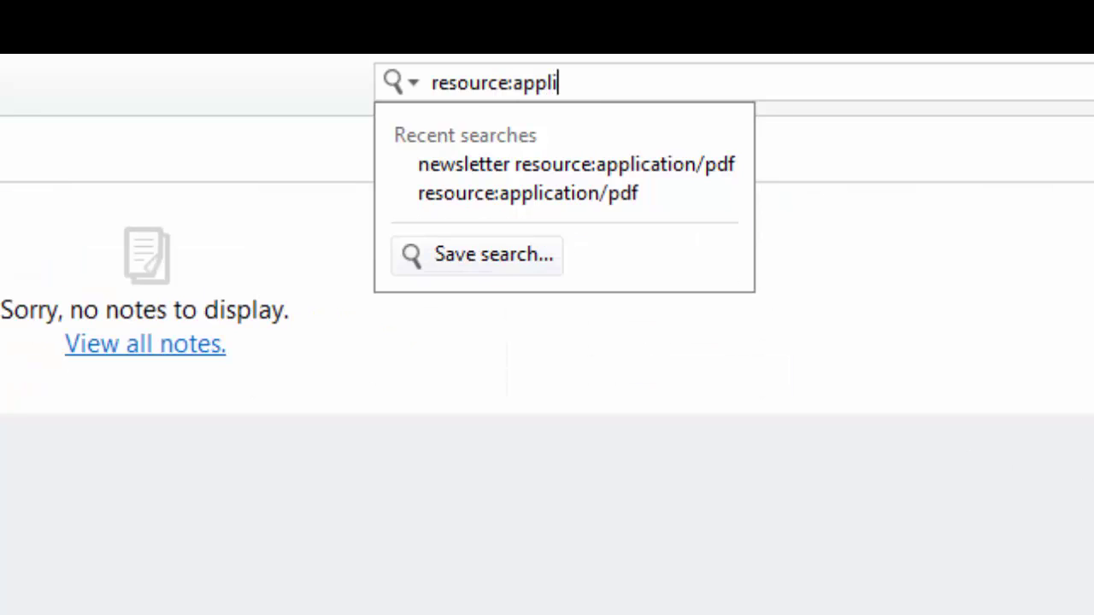
type("cation/pdf")
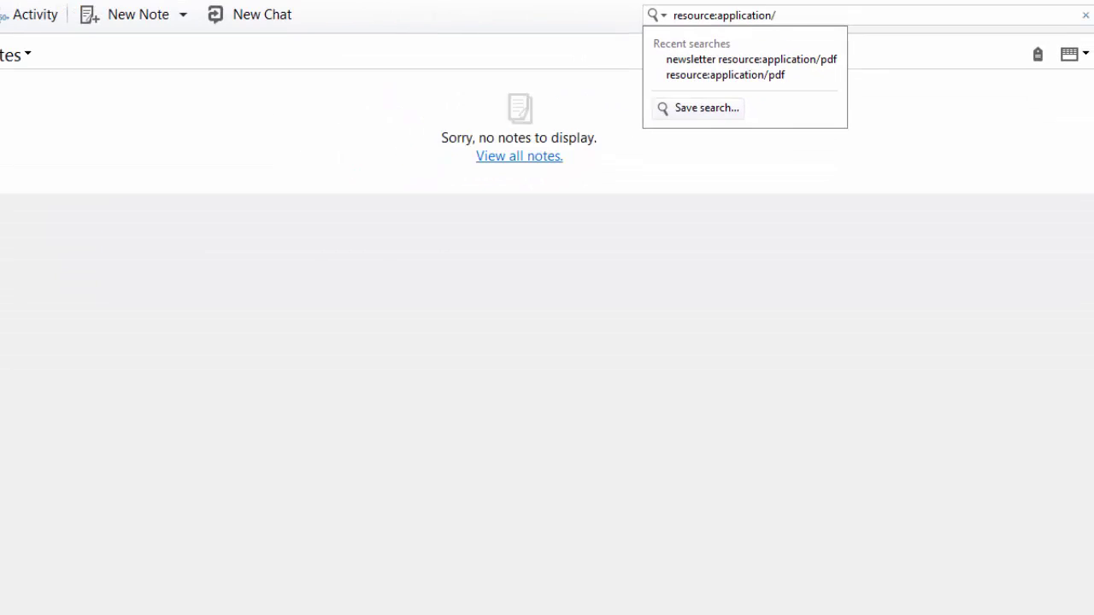
key("Return")
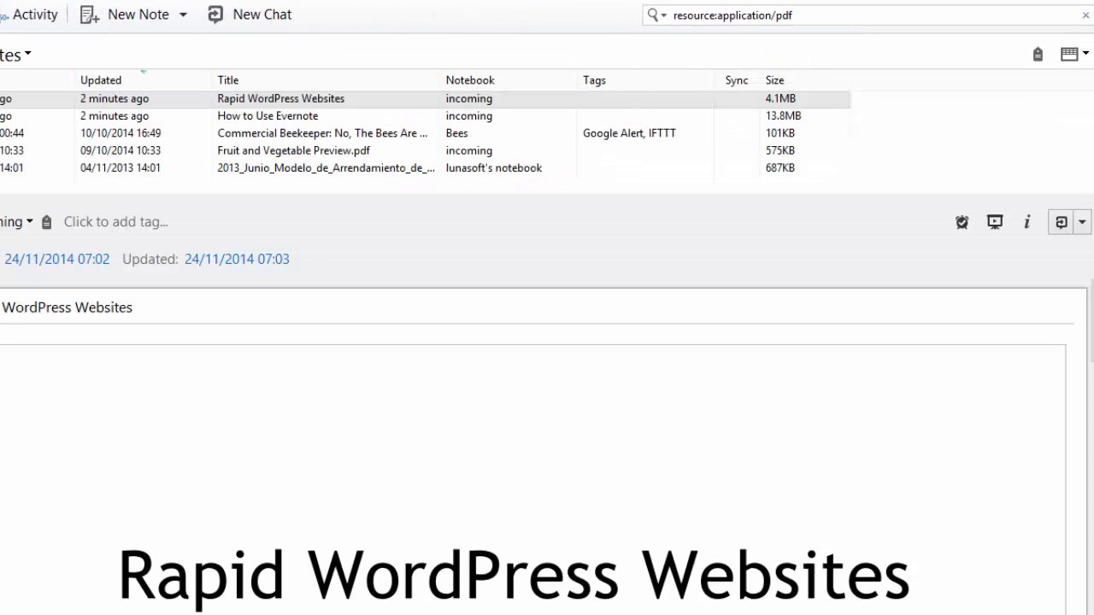
- Preview the How to Use Evernote, Commercial Beekeeper and Rapid WordPress Websites results
left_click(306, 117)
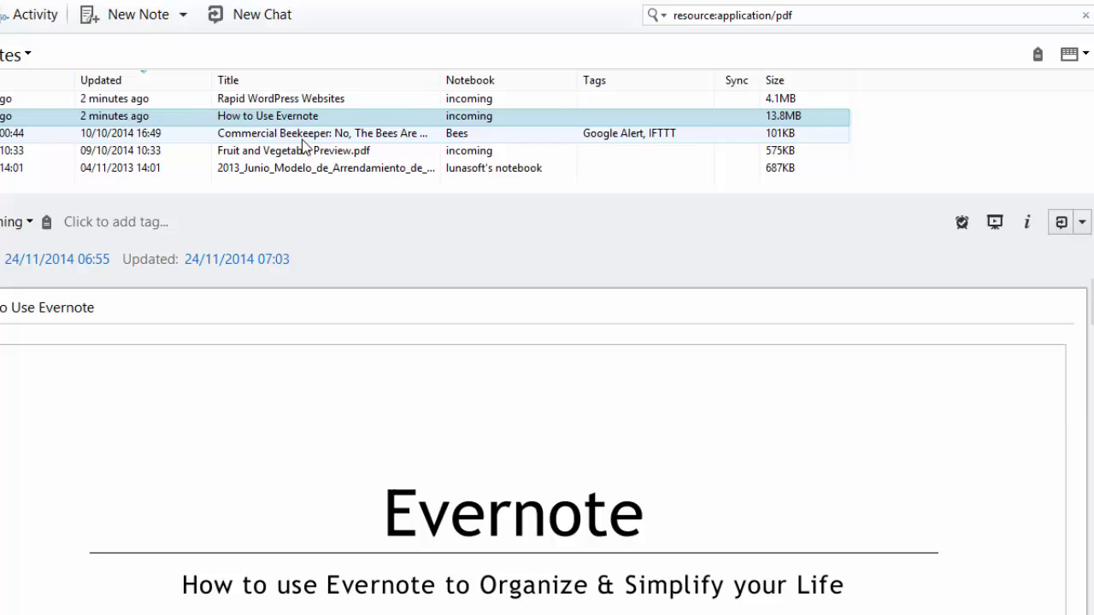
left_click(302, 140)
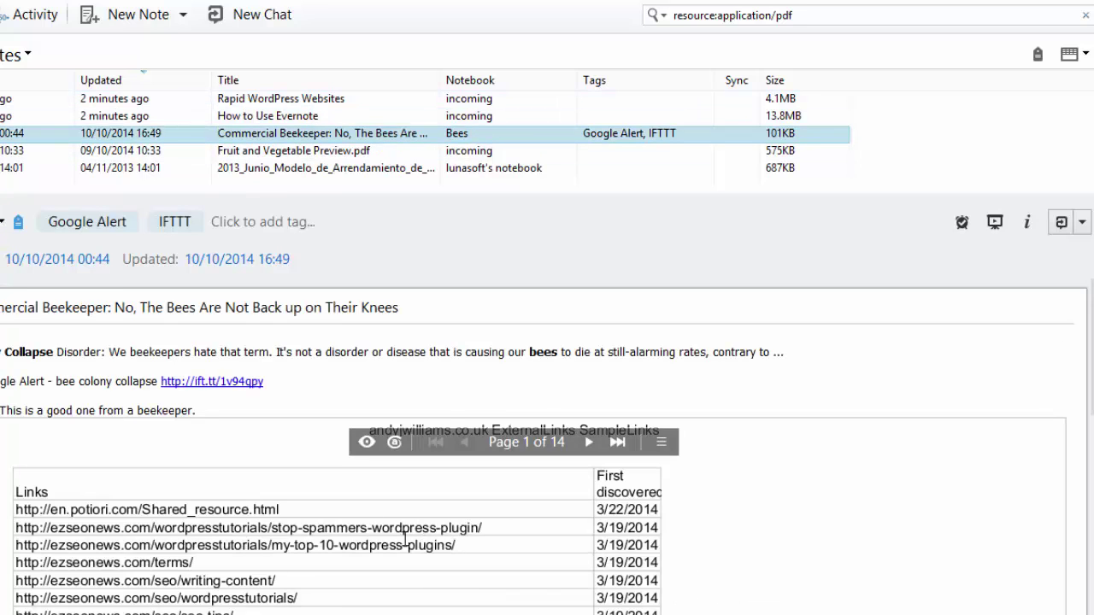
left_click(250, 117)
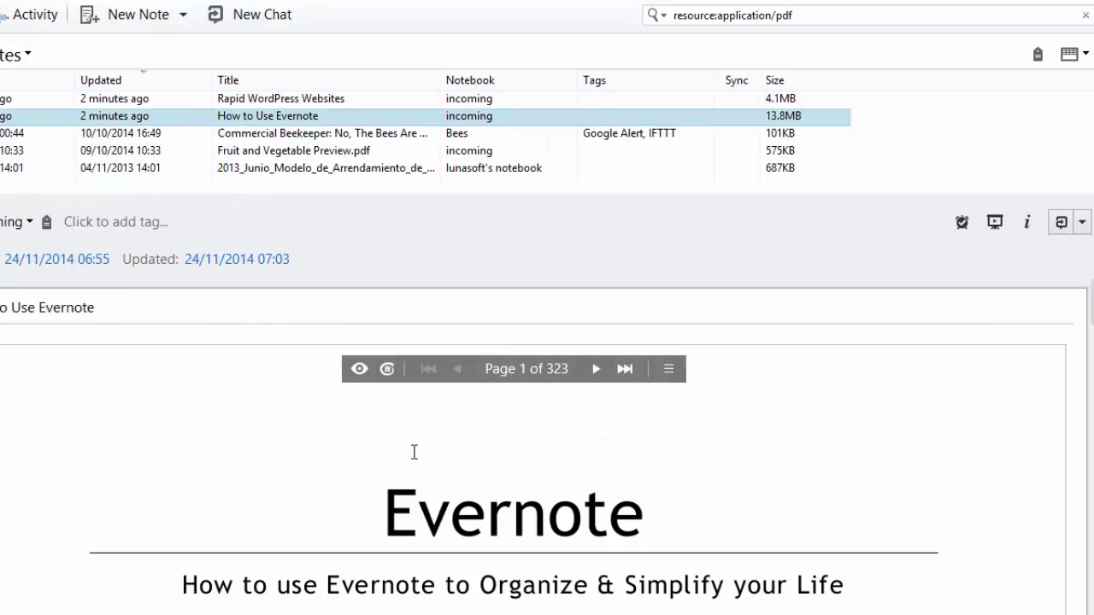
left_click(318, 100)
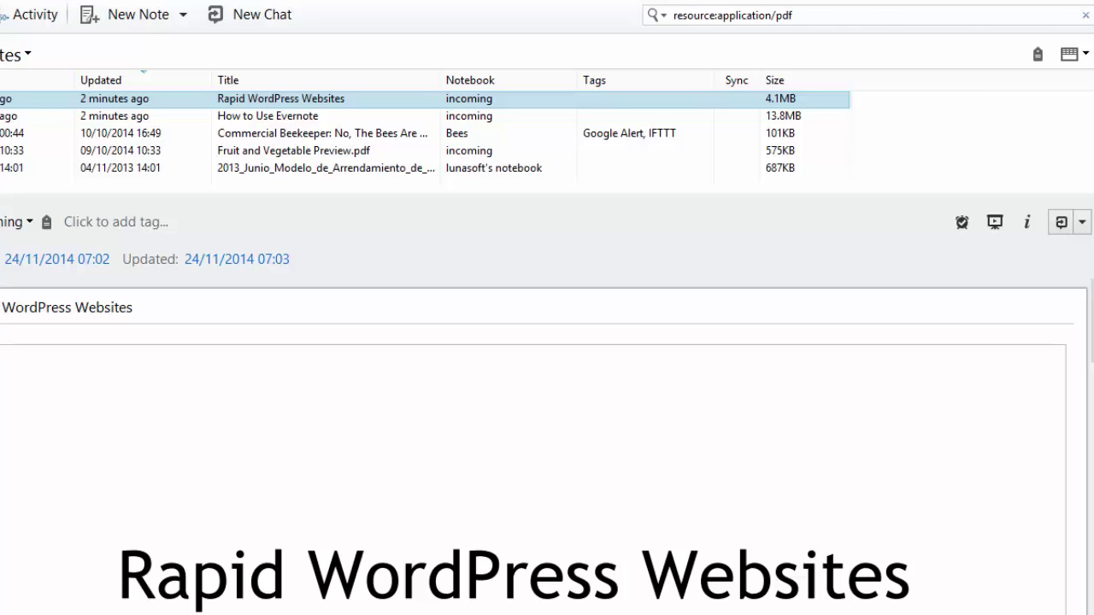
- Replace the PDF search with 'rss feeds' and open Rapid WordPress Websites in its own window
left_click(1085, 15)
left_click(695, 18)
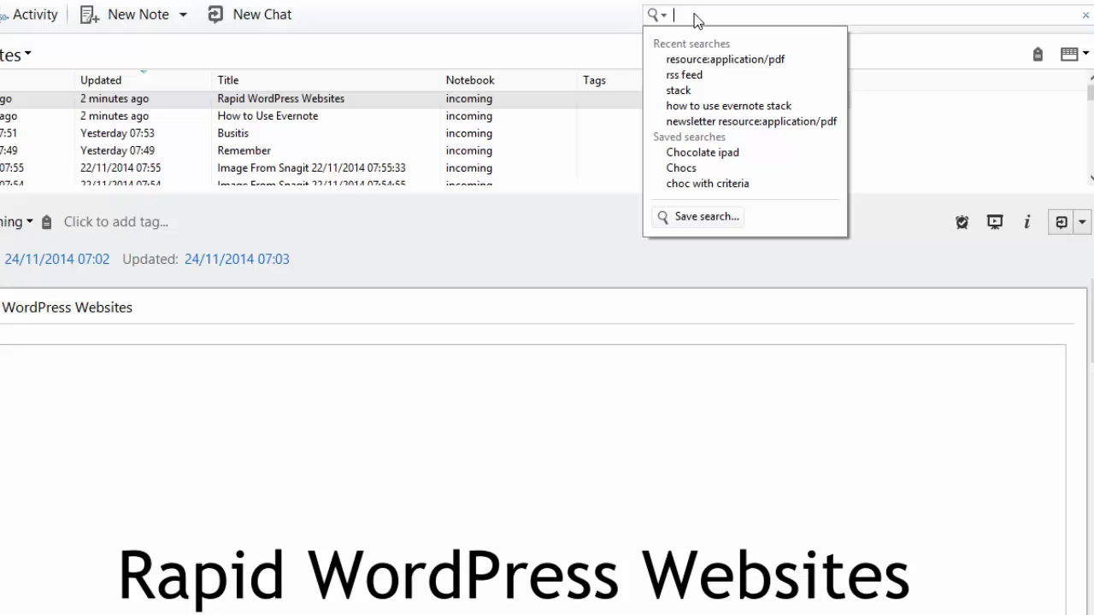
type("rss feeds")
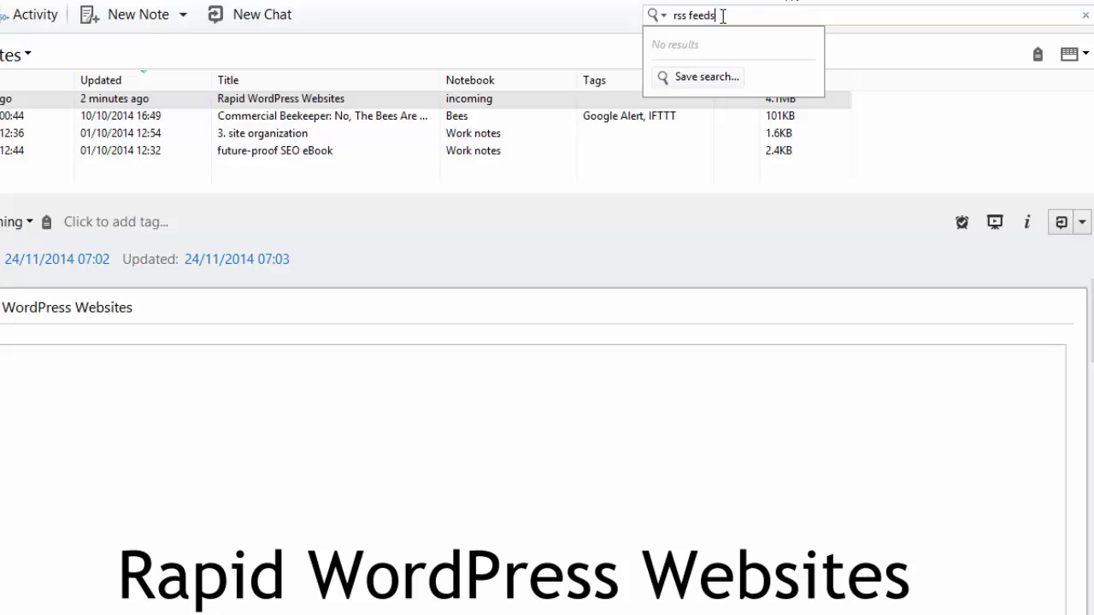
double_click(298, 103)
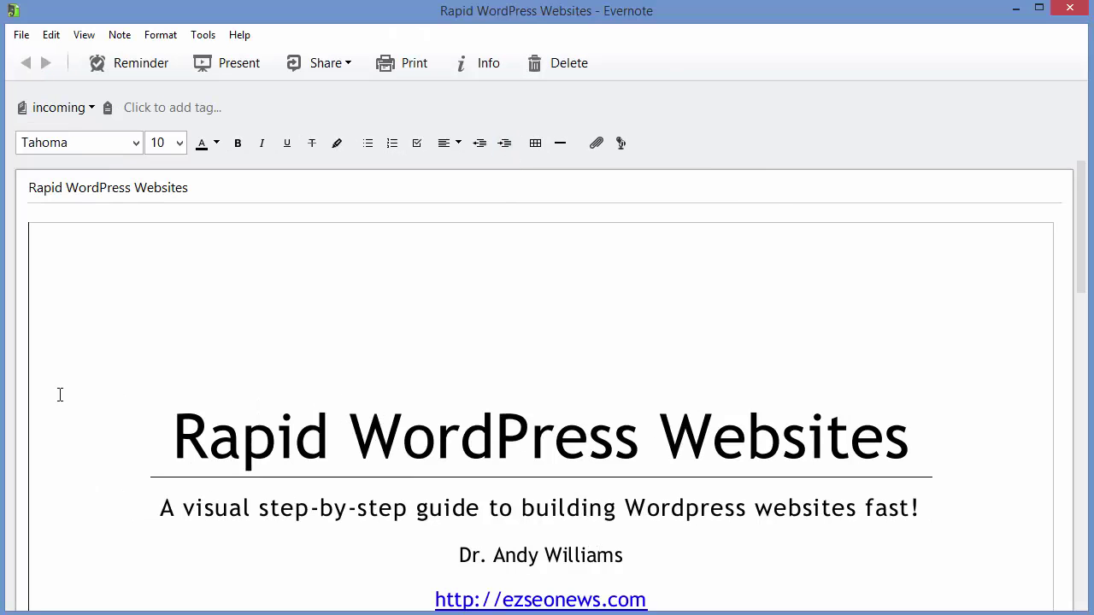
- Page the WordPress PDF forward to the RSS Feeds match on page 4, then close the window
mouse_move(0, 372)
left_click_drag(1078, 193, 1082, 164)
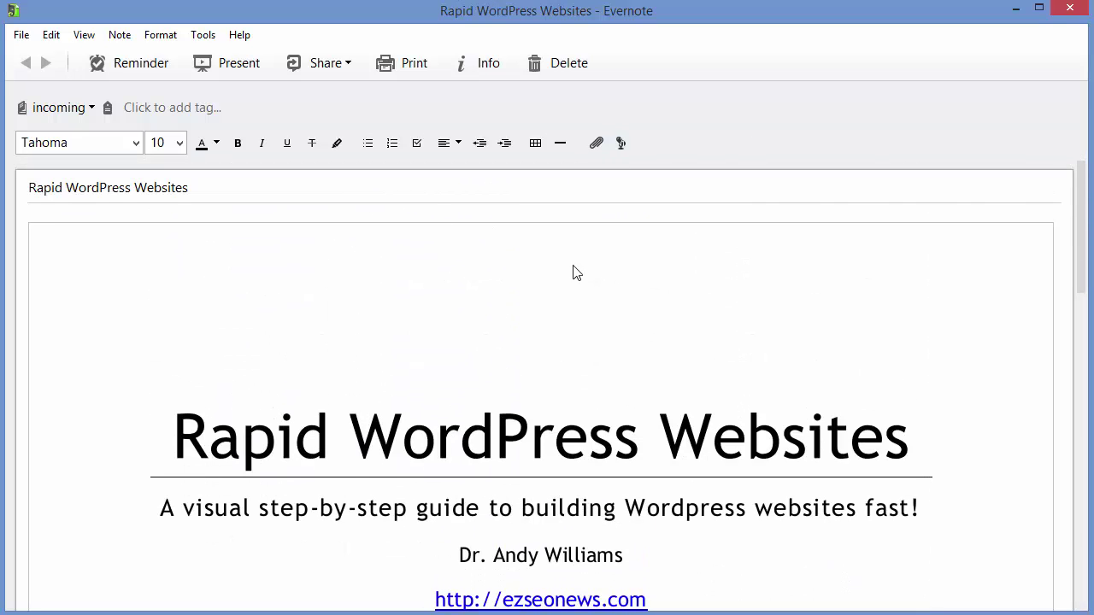
mouse_move(575, 257)
left_click(619, 246)
left_click(619, 247)
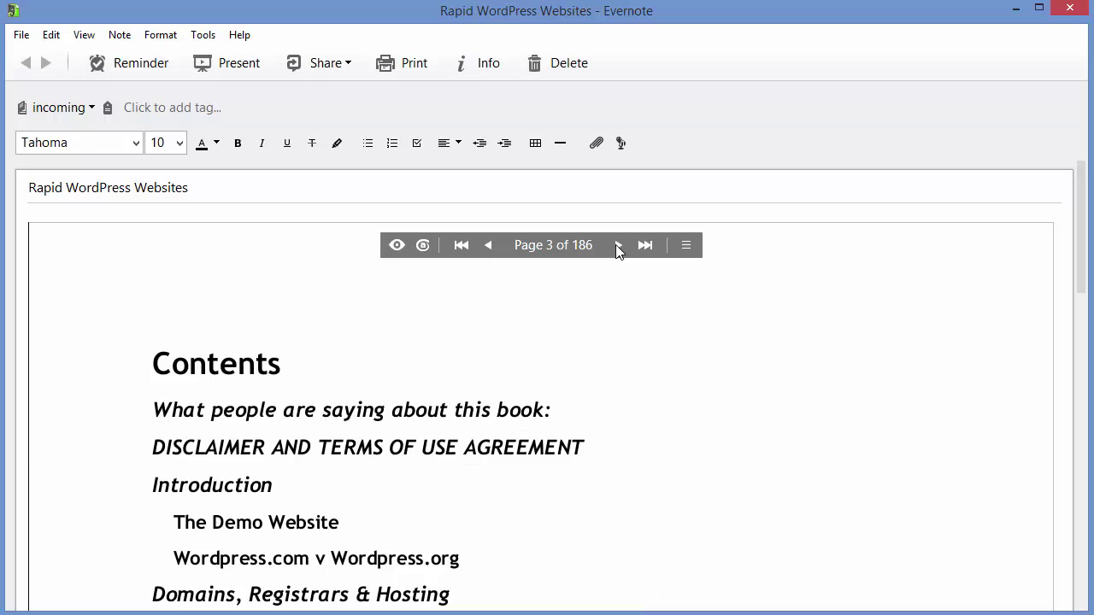
left_click(619, 246)
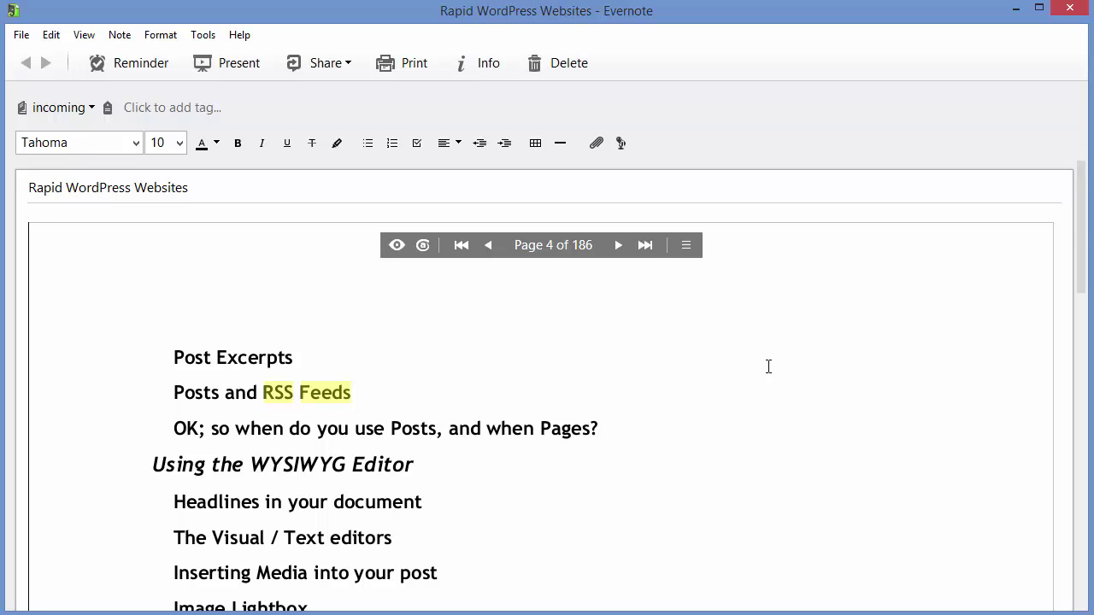
mouse_move(1082, 195)
left_mouse_down()
mouse_move(1075, 385)
mouse_move(1089, 462)
mouse_move(1081, 196)
left_mouse_up()
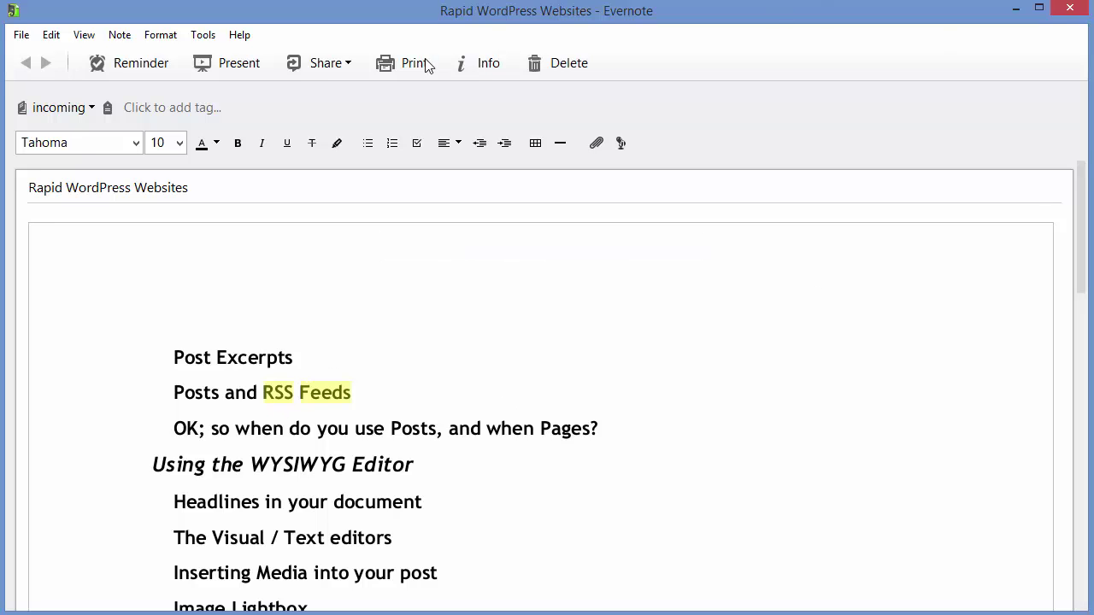
left_click(1069, 9)
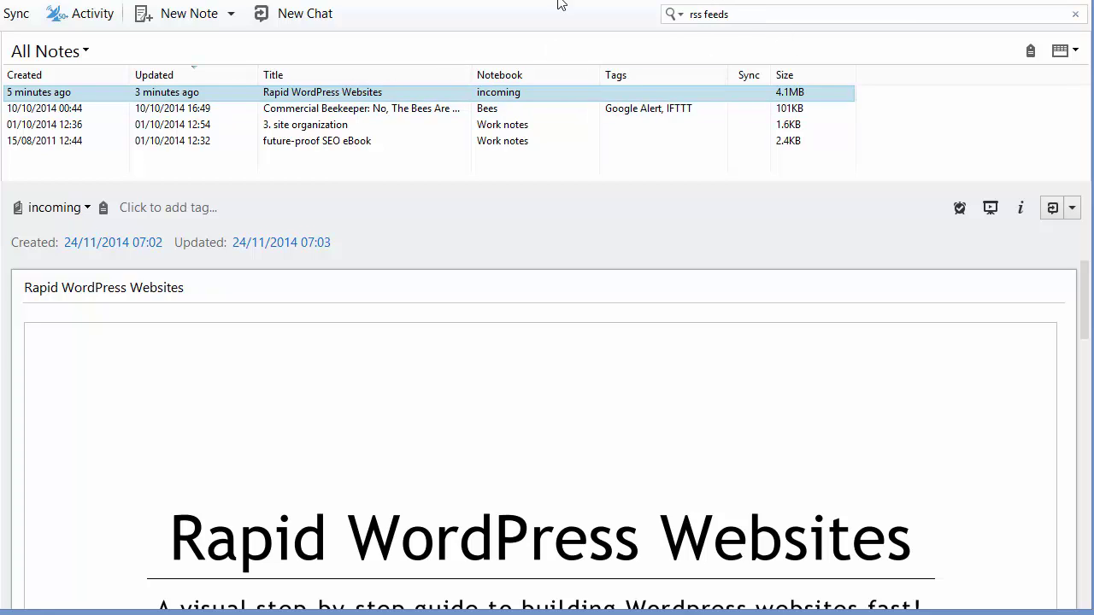
- Replace the search with 'widgets' and open Rapid WordPress Websites.pdf in Foxit Reader
left_click(726, 14)
key("ctrl+a")
type("wid")
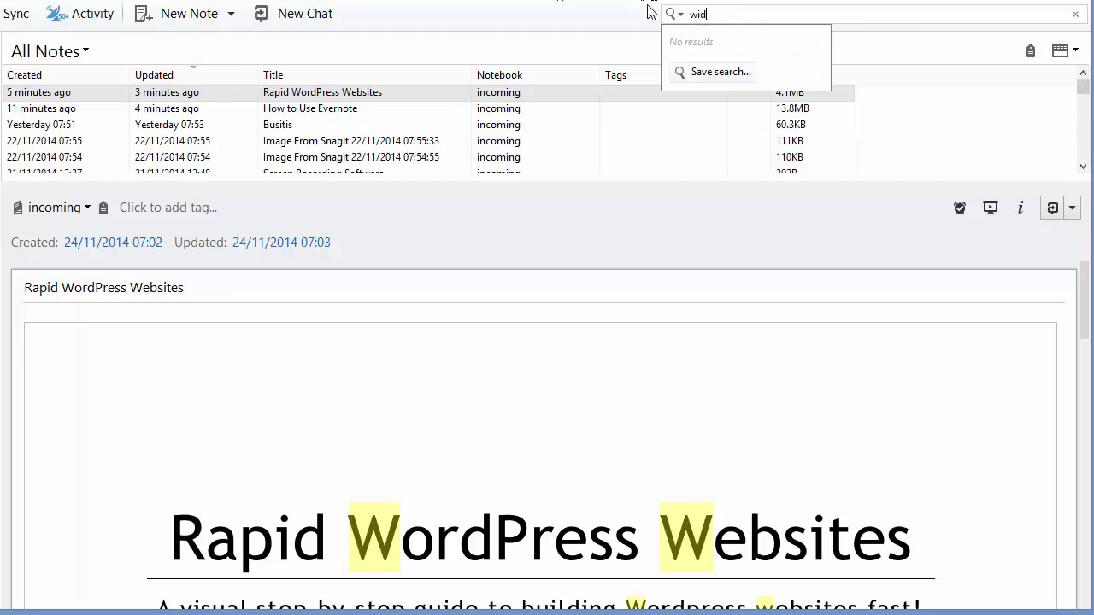
type("gets")
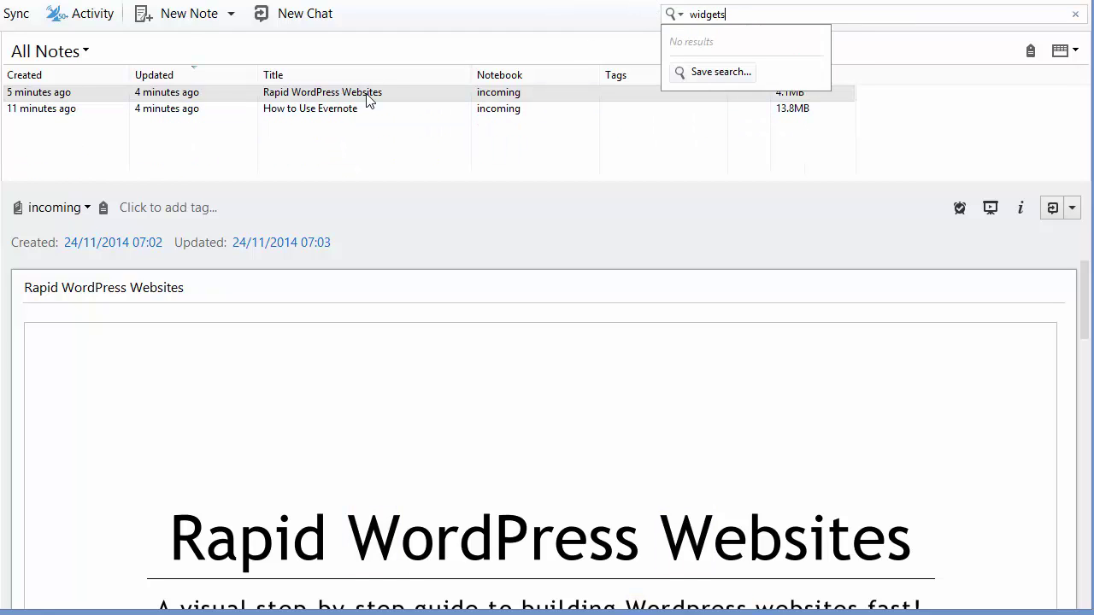
double_click(364, 94)
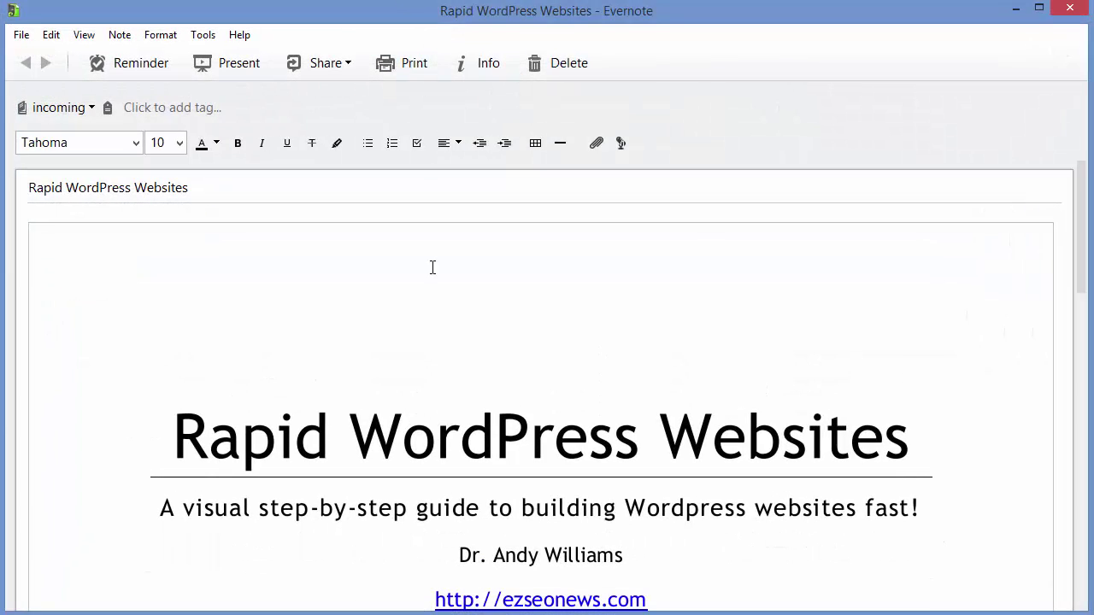
mouse_move(265, 424)
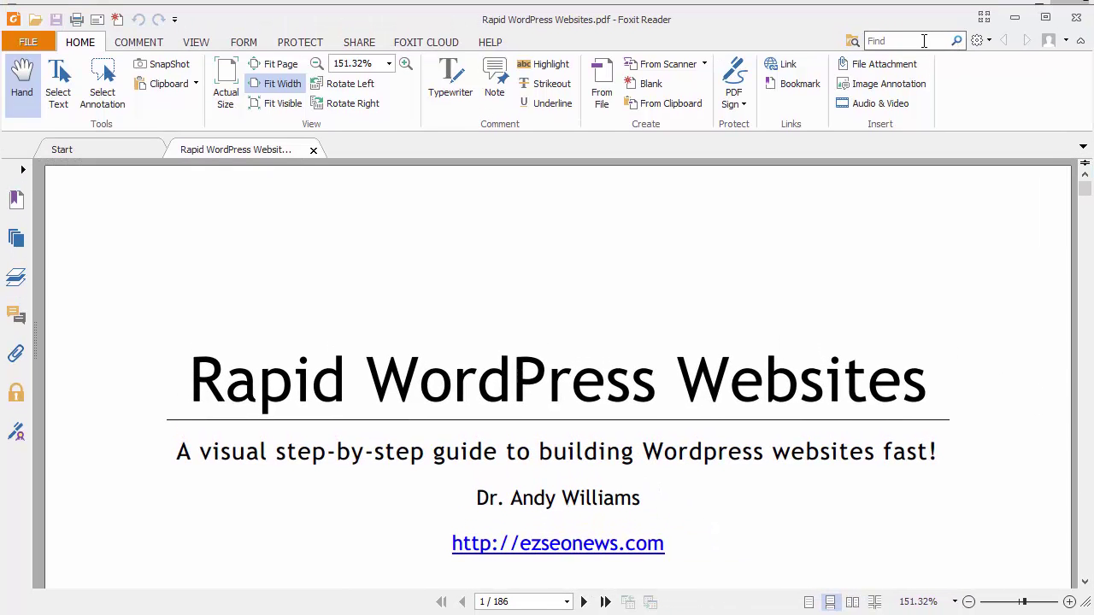
- Find 'widgets' in the PDF, step through matches to page 101, then close Foxit Reader
left_click(927, 40)
type("widge")
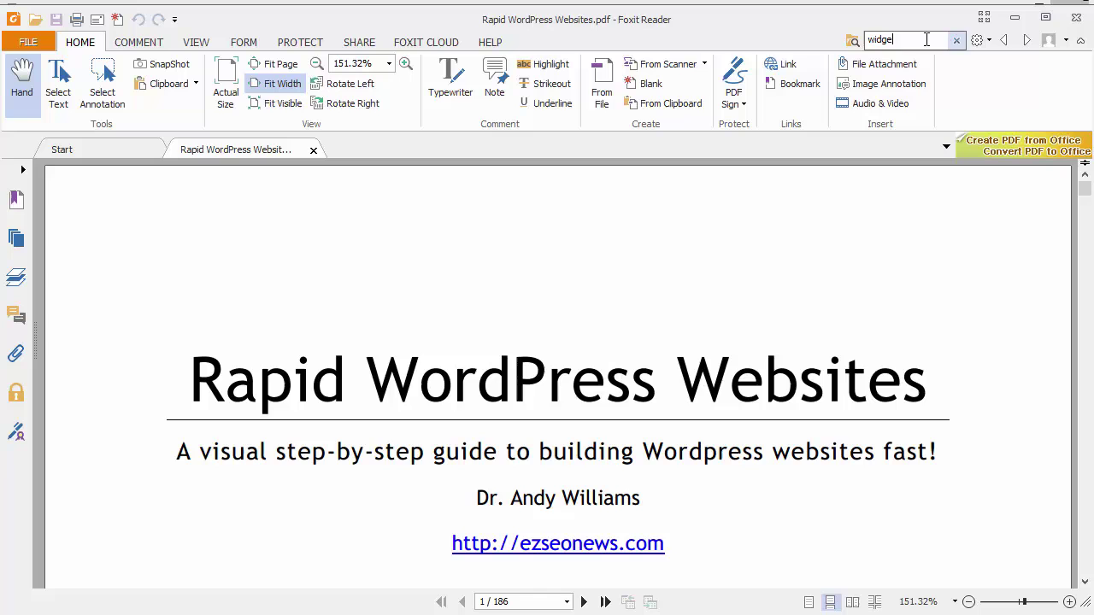
type("ts")
key("Return")
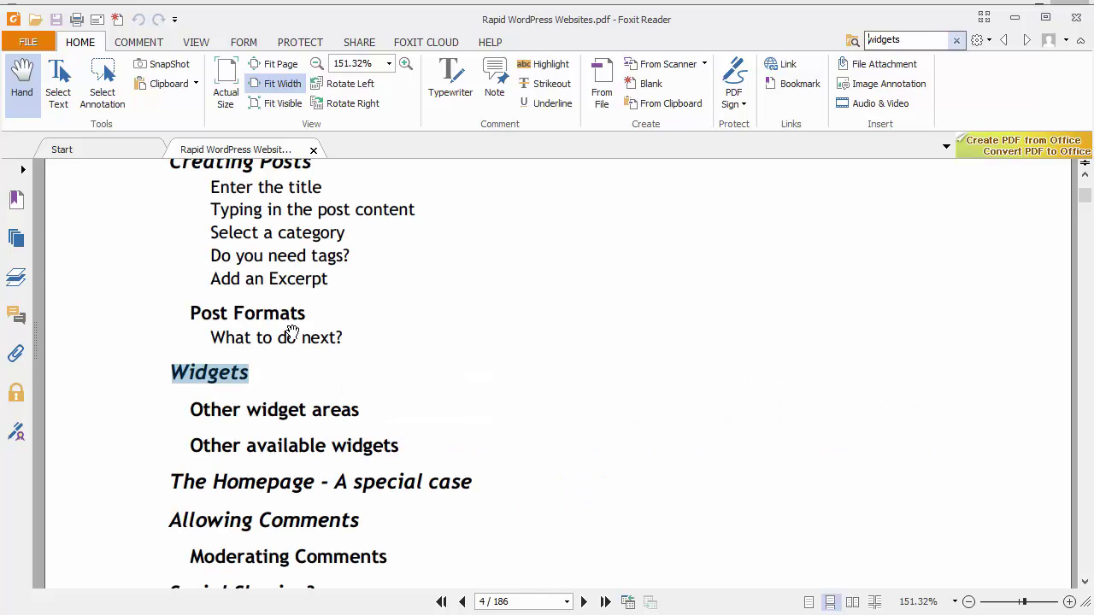
left_click(1024, 42)
left_click(1026, 43)
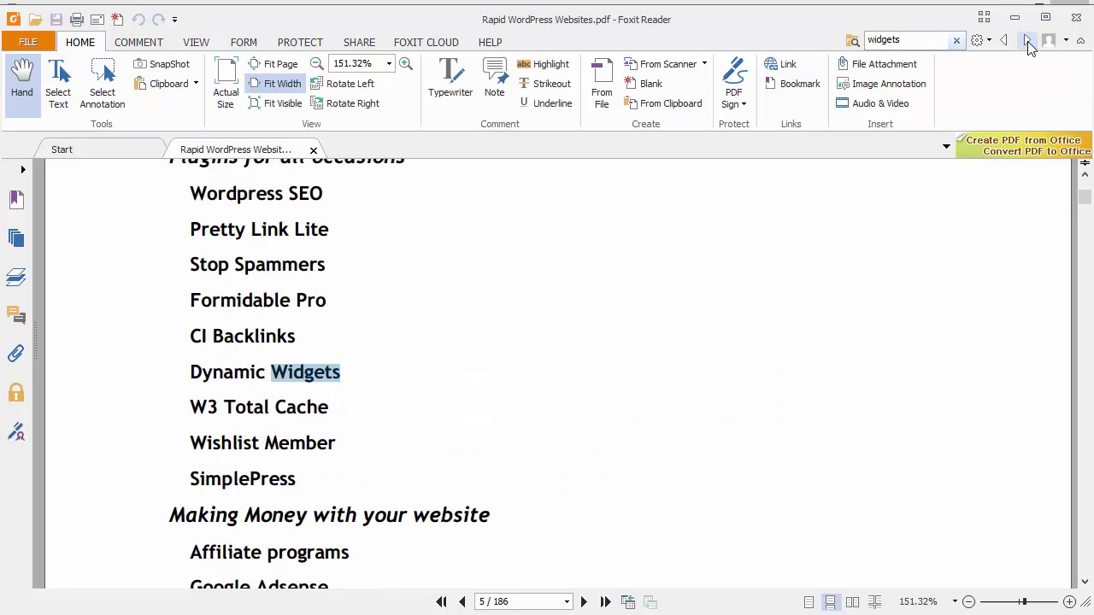
left_click(1028, 43)
left_click(1028, 42)
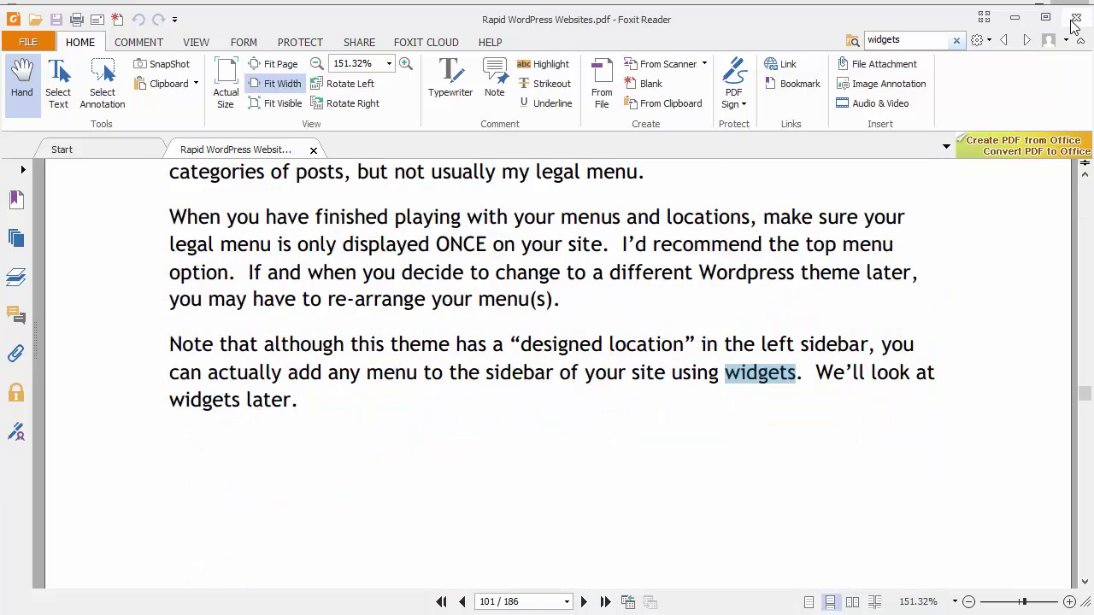
left_click(1076, 17)
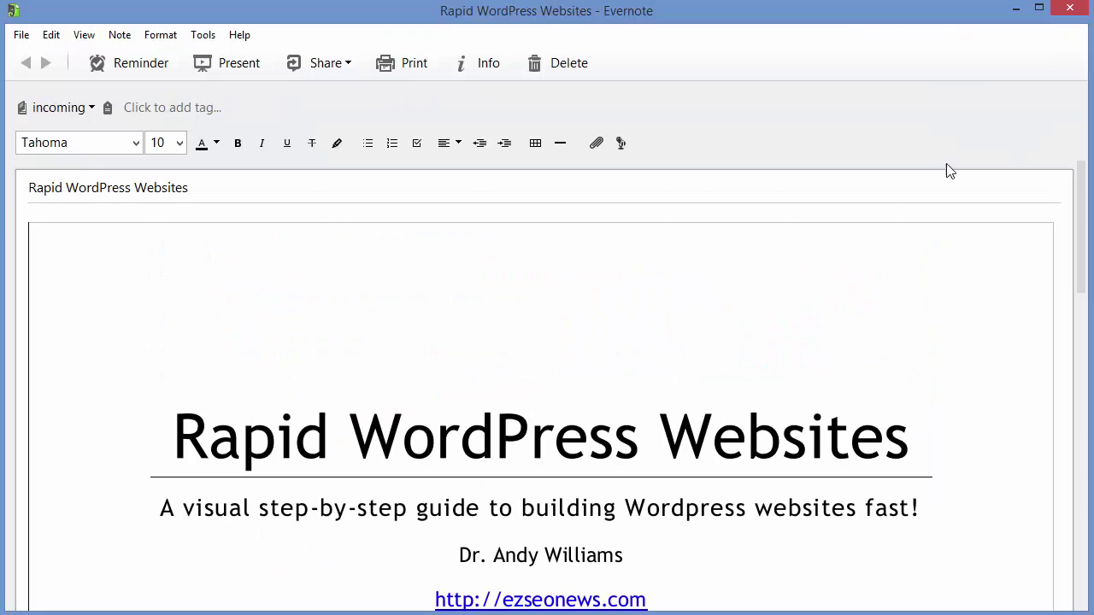
- Close the separate note window and clear the widgets search
left_click(1069, 7)
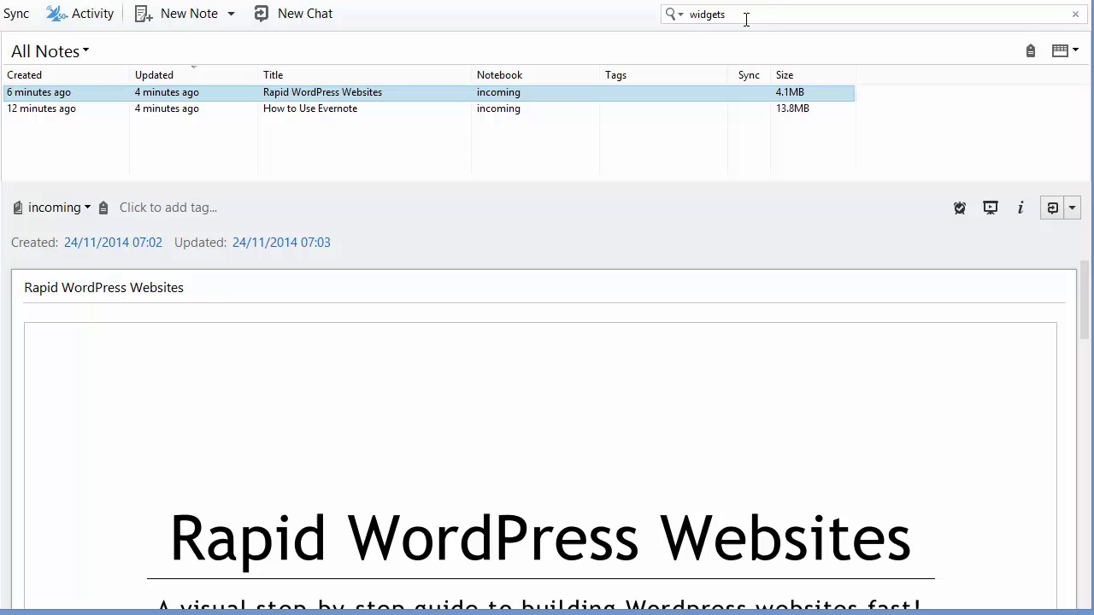
left_click(654, 18)
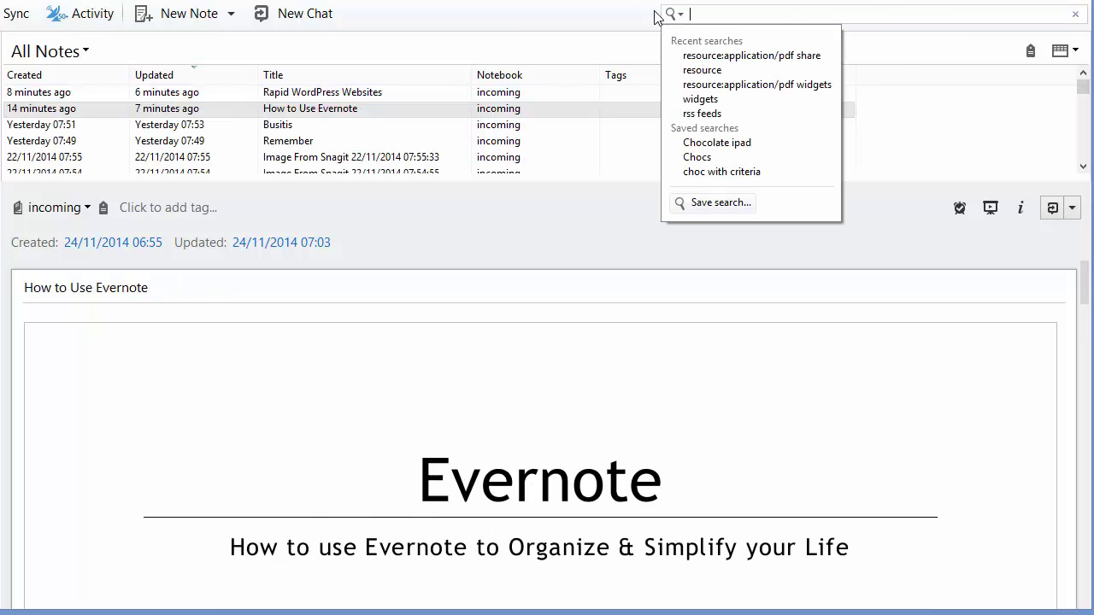
left_click(915, 4)
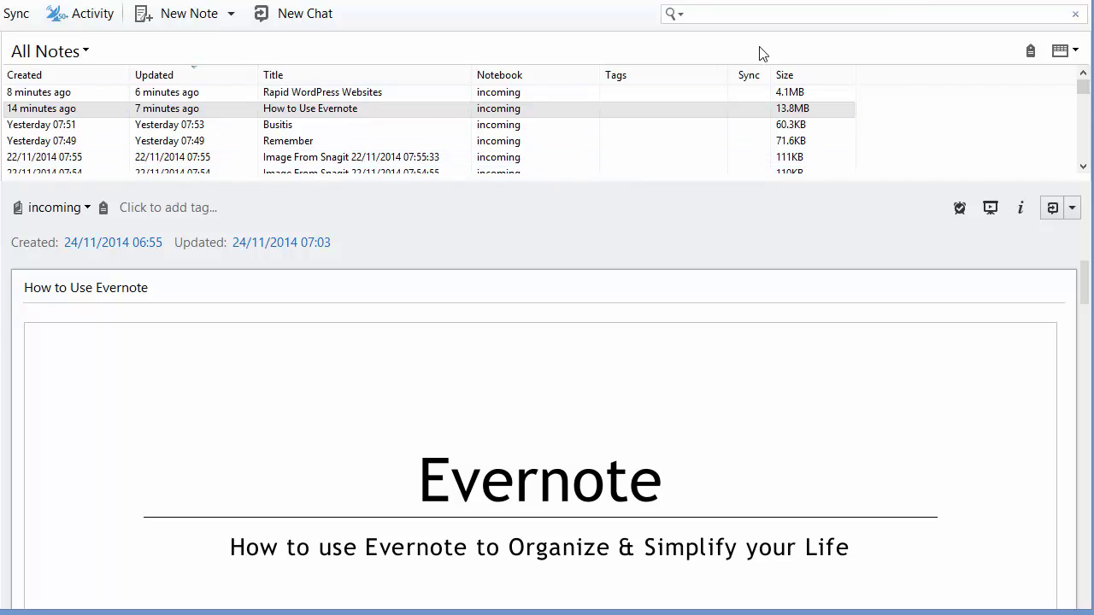
- Search for 'resource:application/pdf share' using the recent PDF search
left_click(769, 13)
type("share")
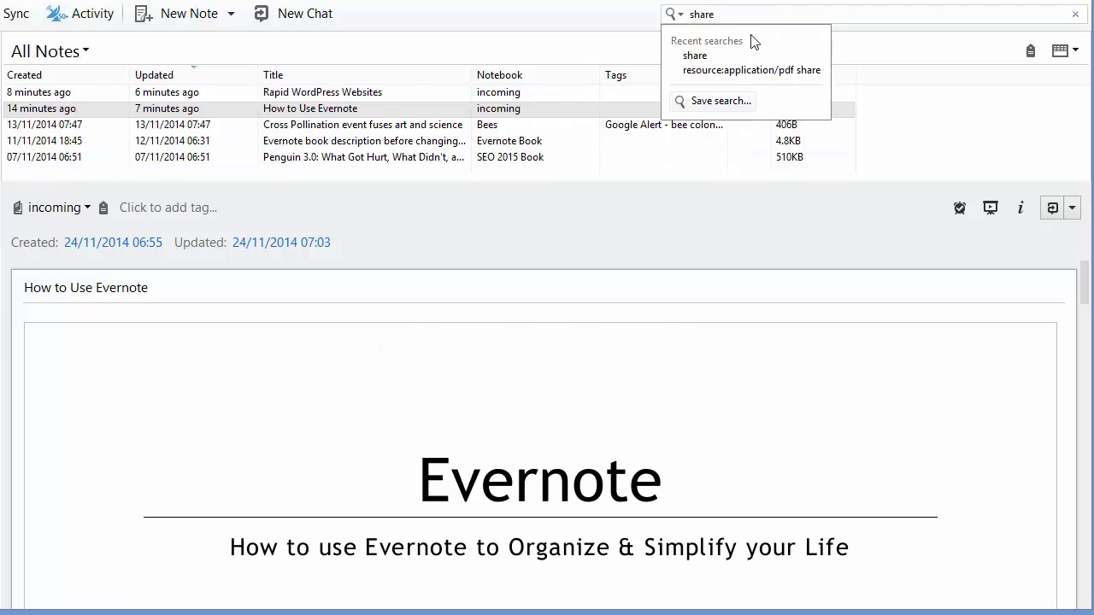
left_click_drag(725, 14, 687, 13)
type("resourc")
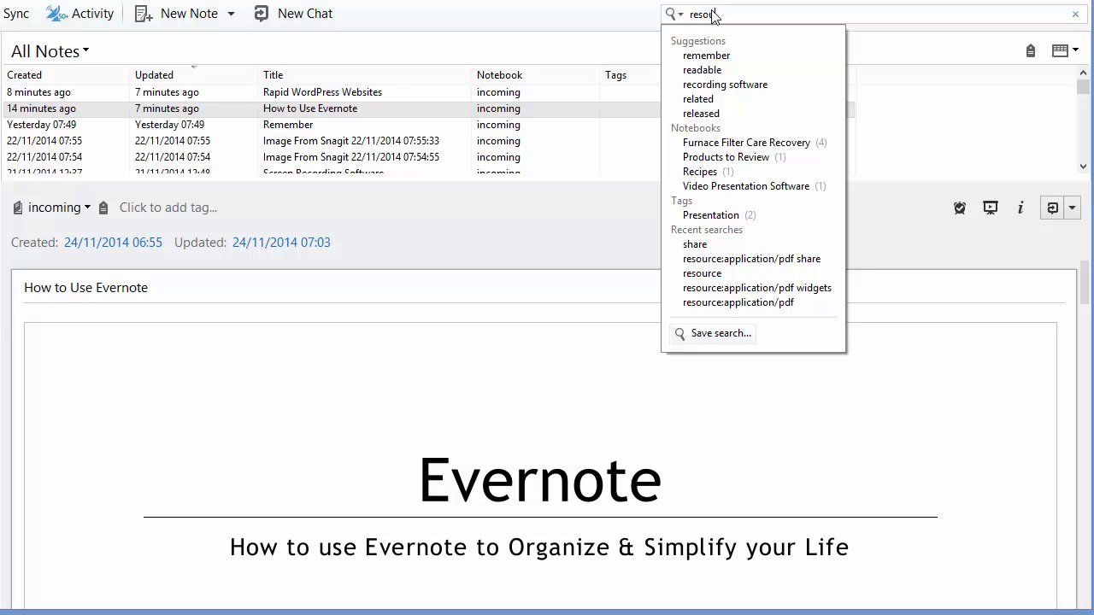
left_click(801, 100)
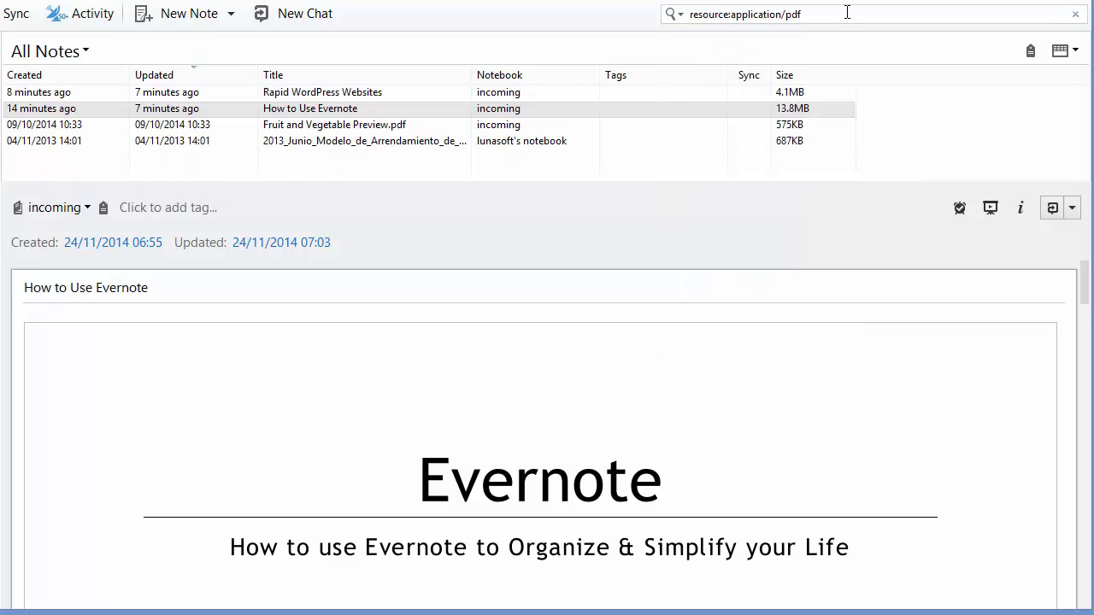
type("share")
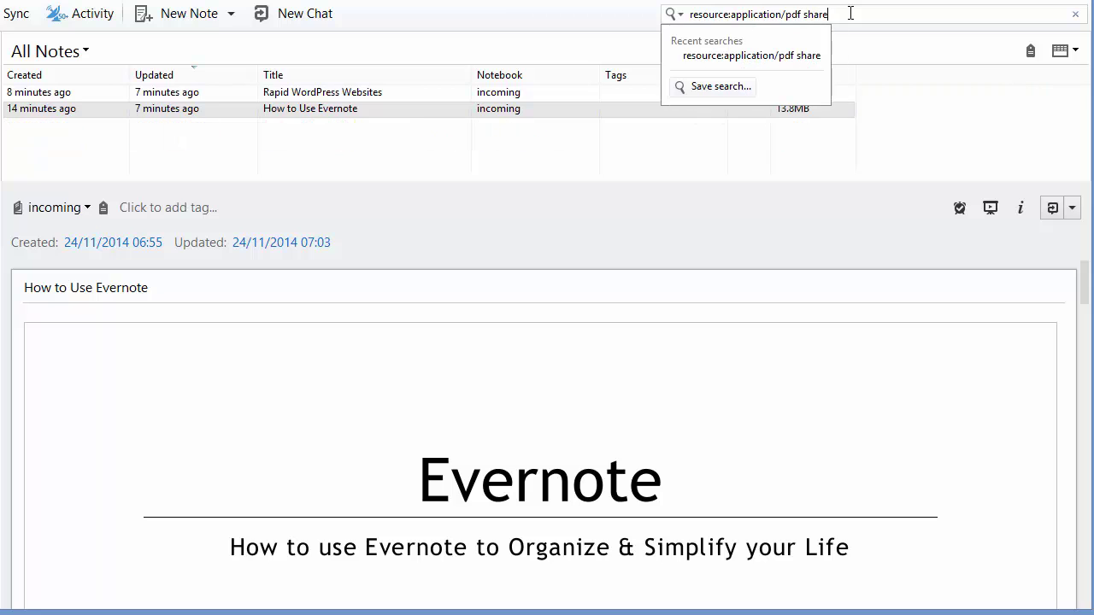
key("Return")
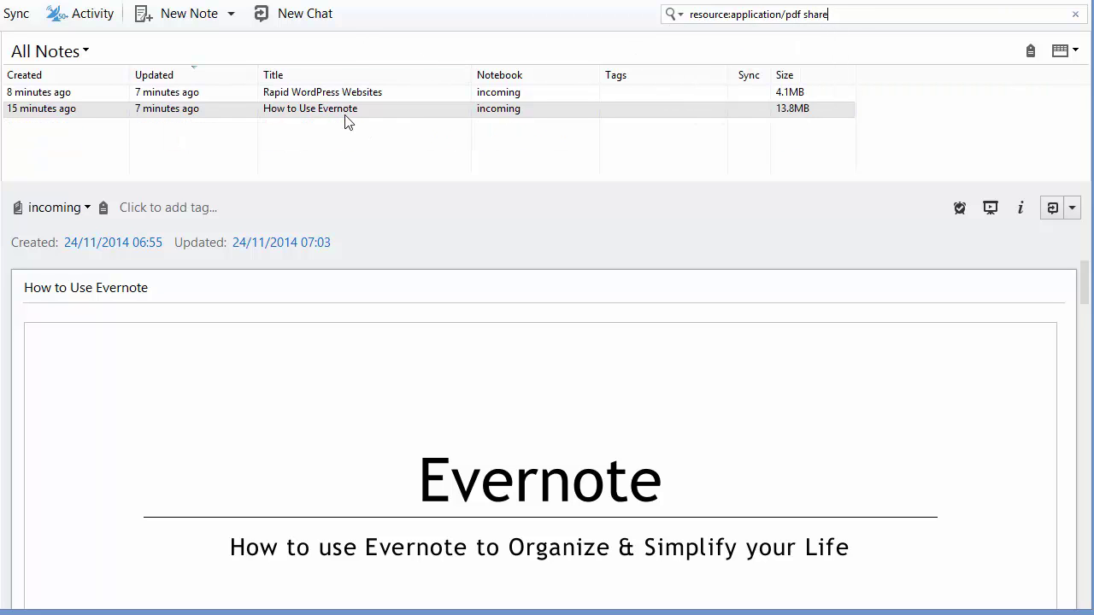
- Preview the How to Use Evernote and Rapid WordPress Websites results
left_click(323, 109)
left_click(318, 94)
left_click(318, 111)
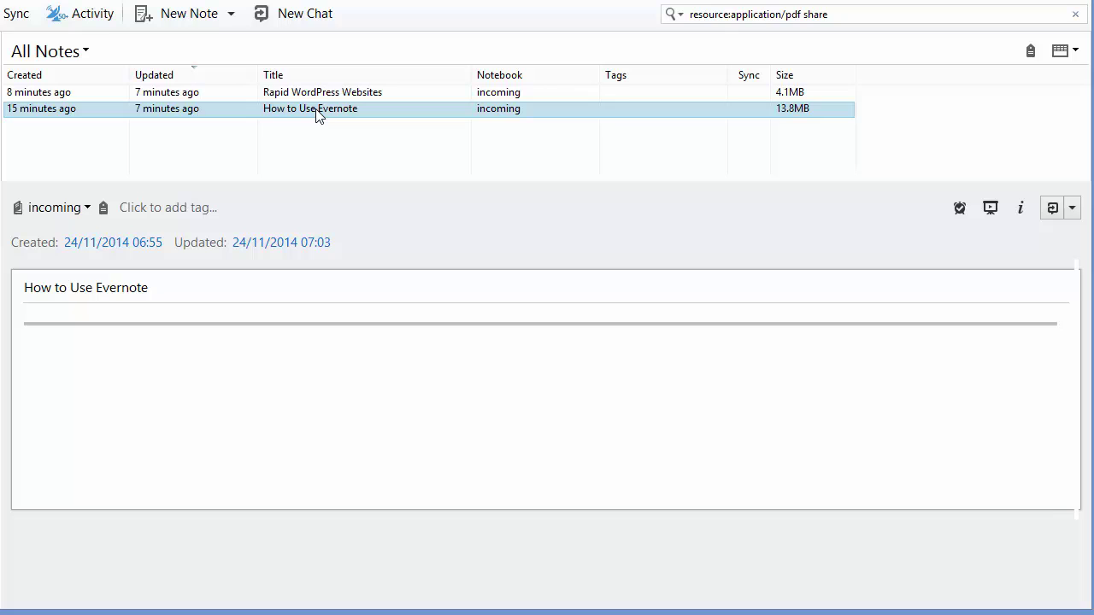